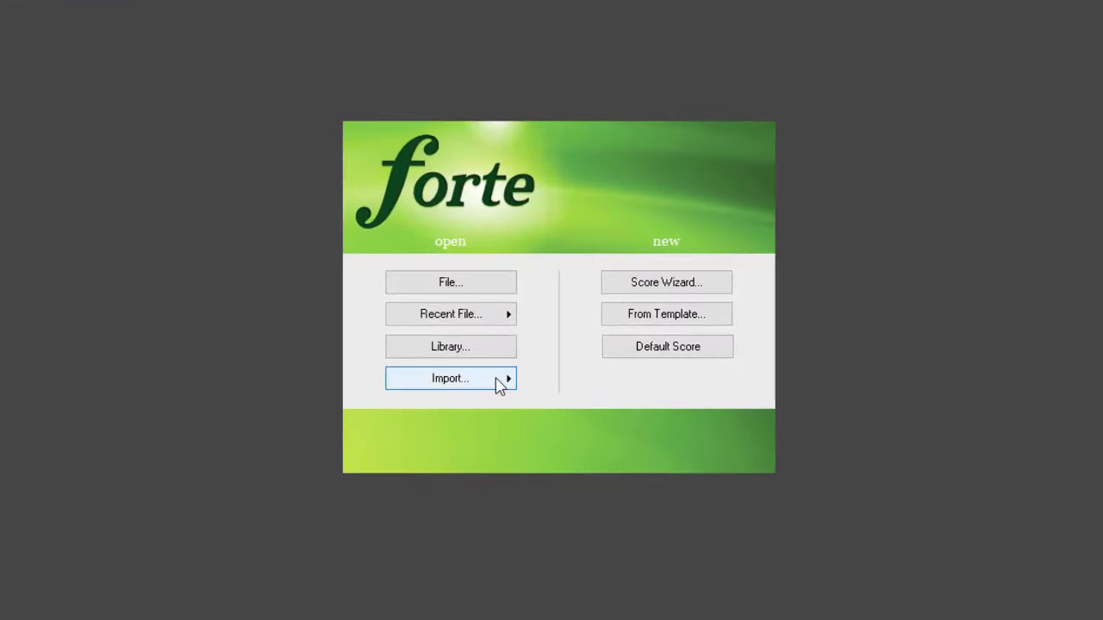
Start importing a score from a scan via Import… > Scan….
left_click(500, 385)
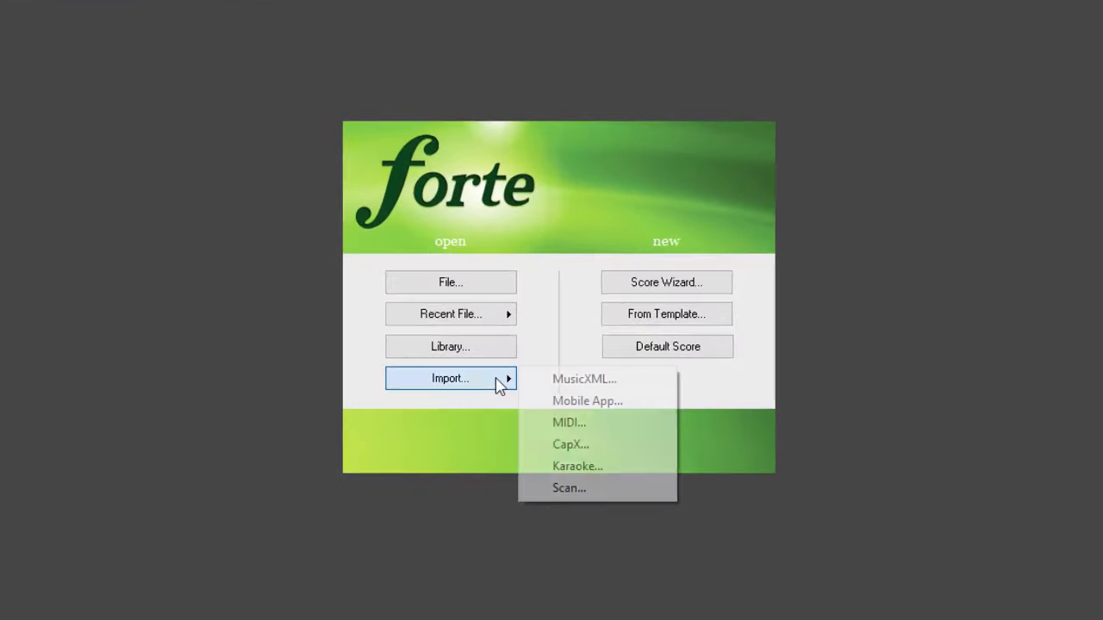
left_click(625, 490)
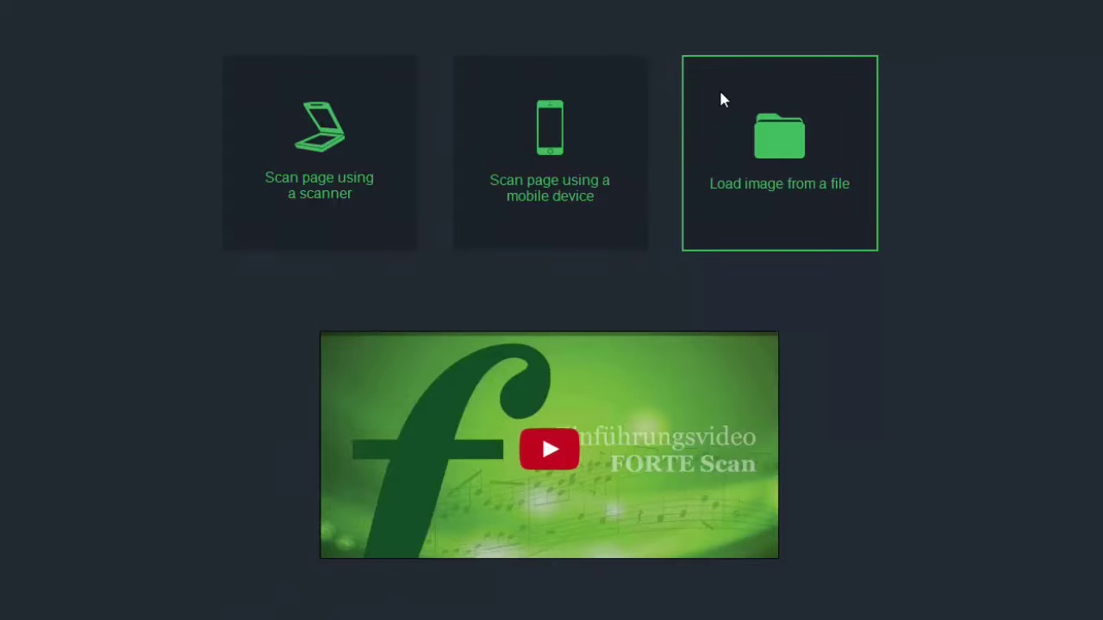
left_click(247, 126)
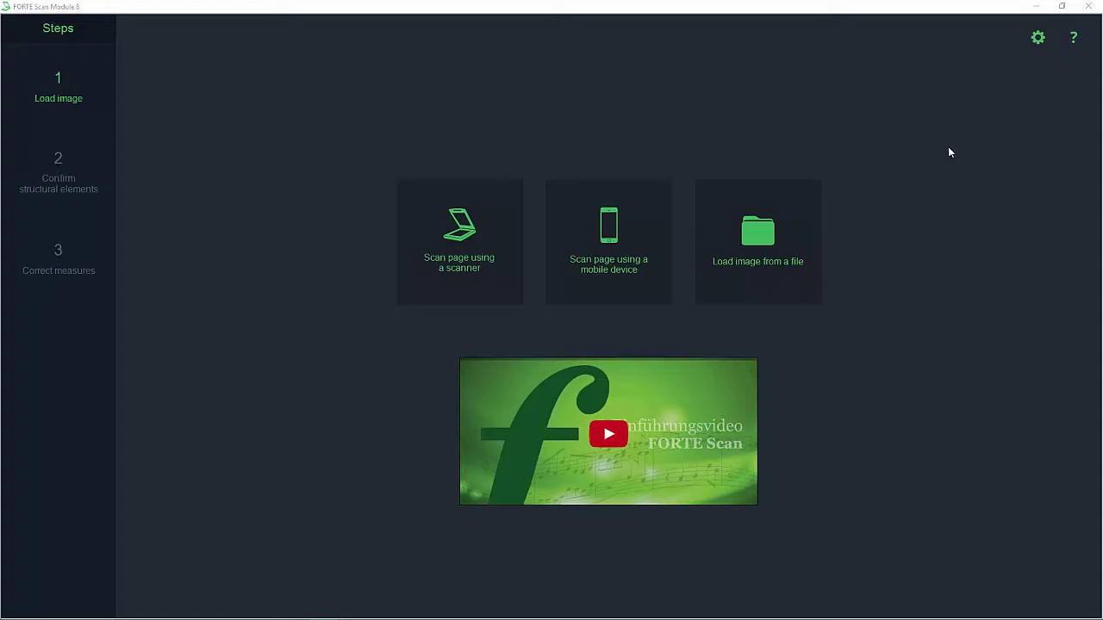
Choose to scan the page using a mobile device photo.
left_click(621, 206)
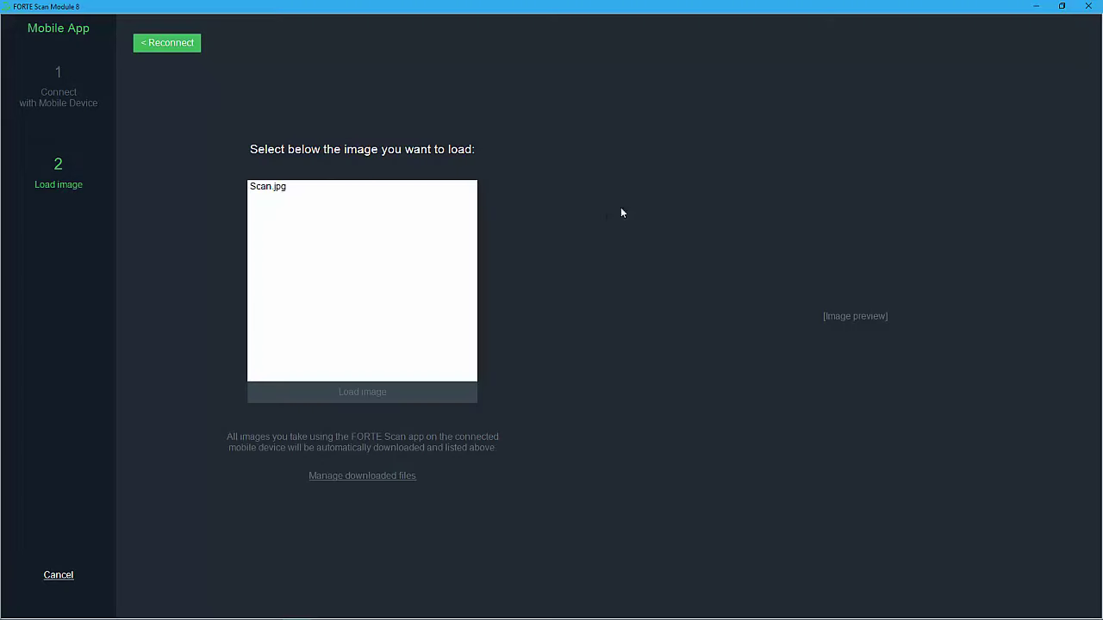
Select Scan.jpg and load it for recognition.
left_click(305, 195)
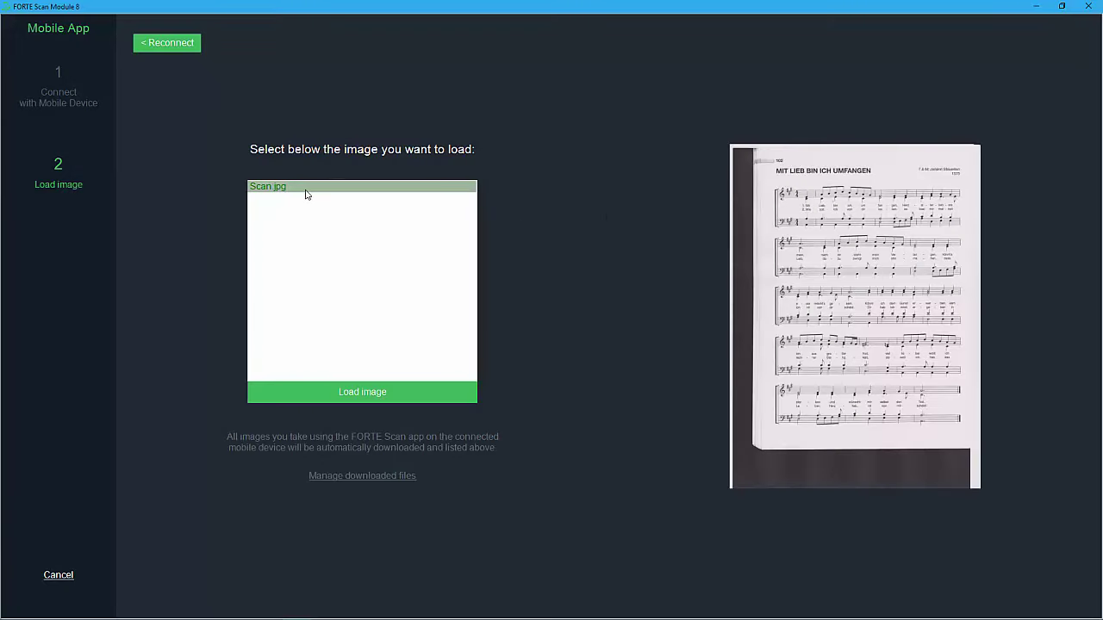
left_click(393, 392)
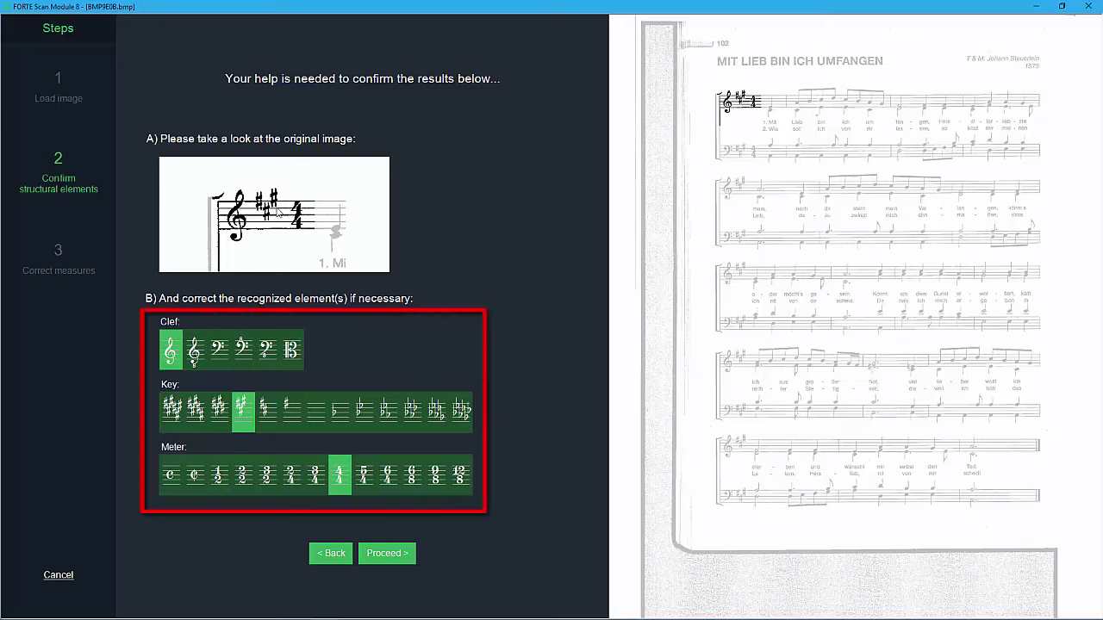
Confirm the treble staff's clef, three-sharp key and 4/4 meter, then the bass staff's.
left_click(395, 555)
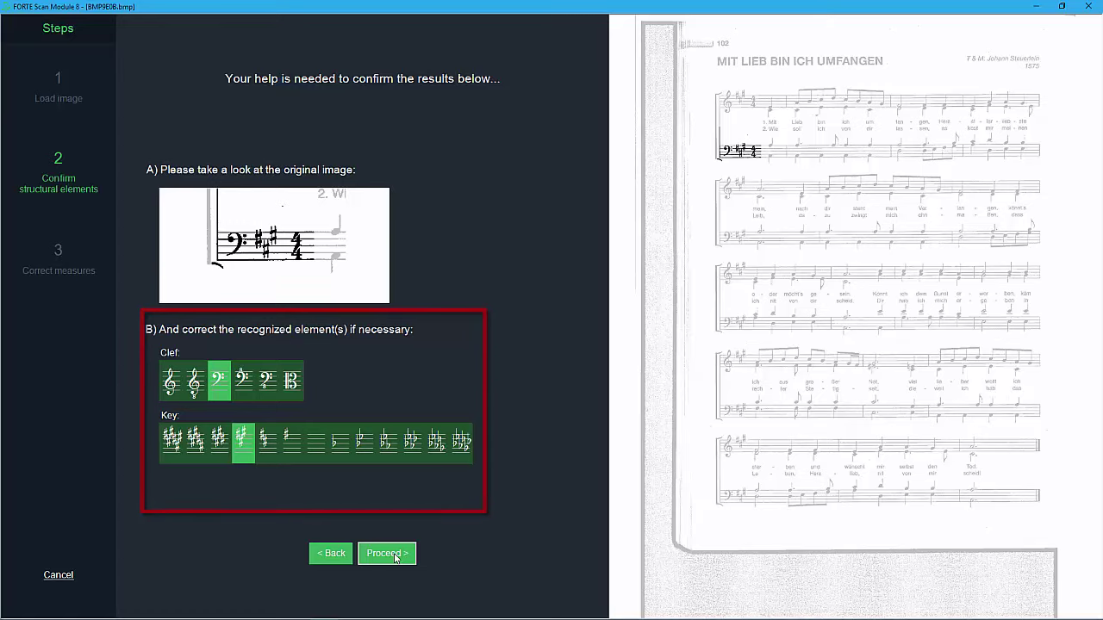
left_click(396, 559)
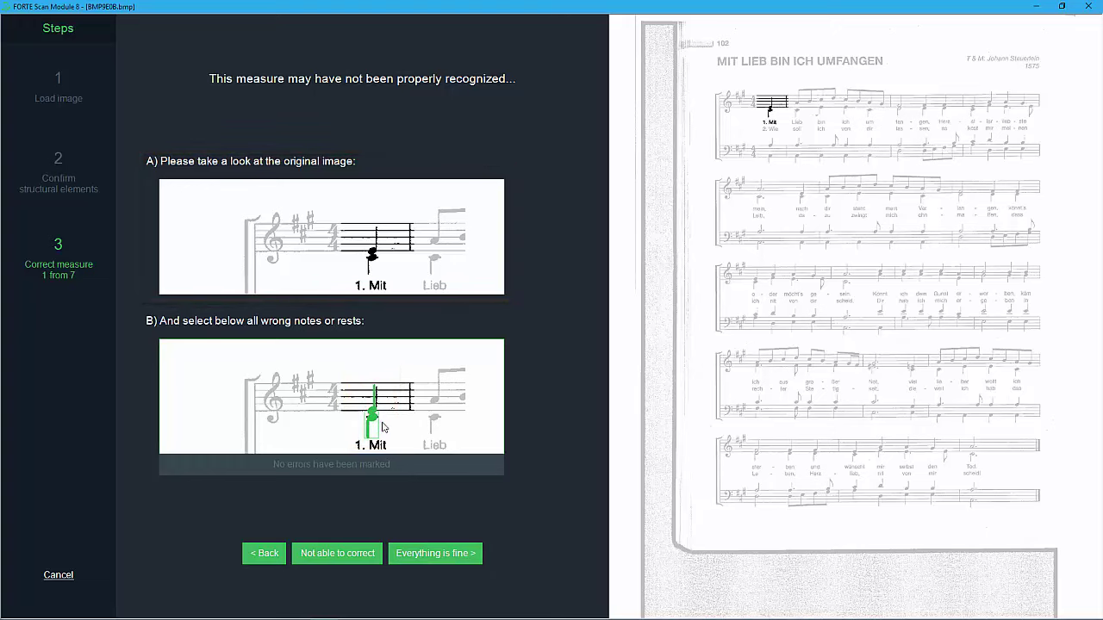
Accept measure 1 and correct the misread last eighth note in measure 3.
left_click(445, 553)
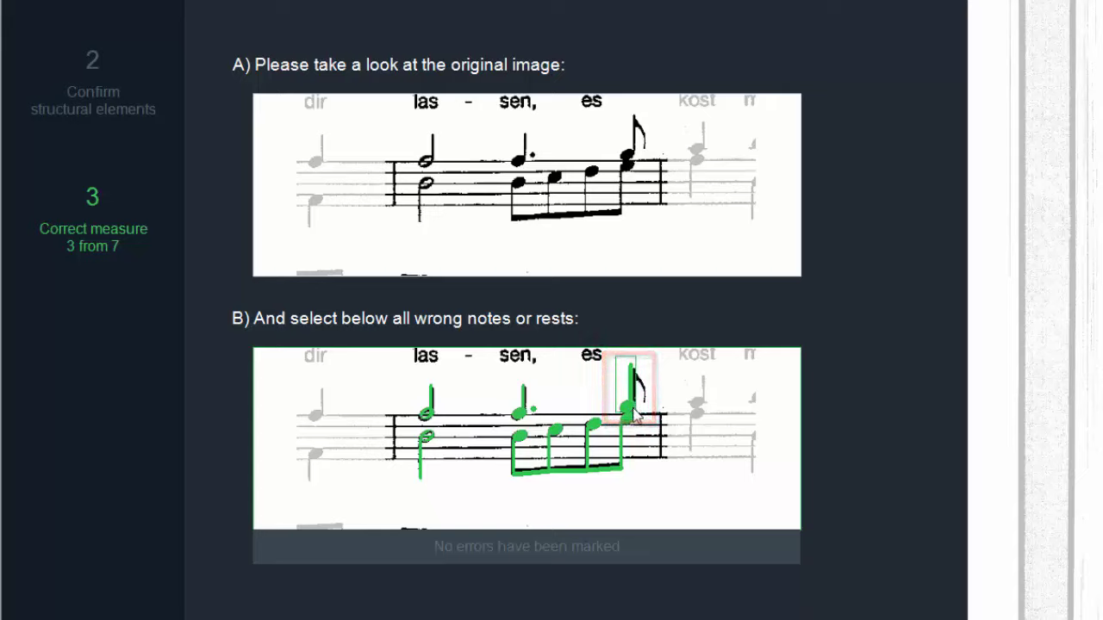
left_click(632, 412)
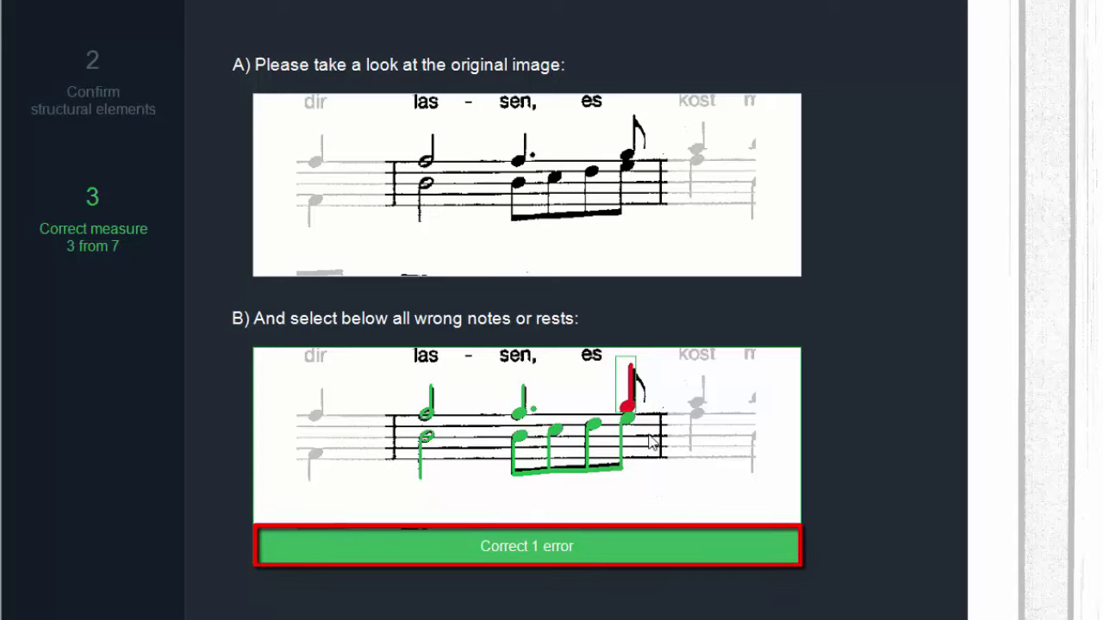
left_click(615, 551)
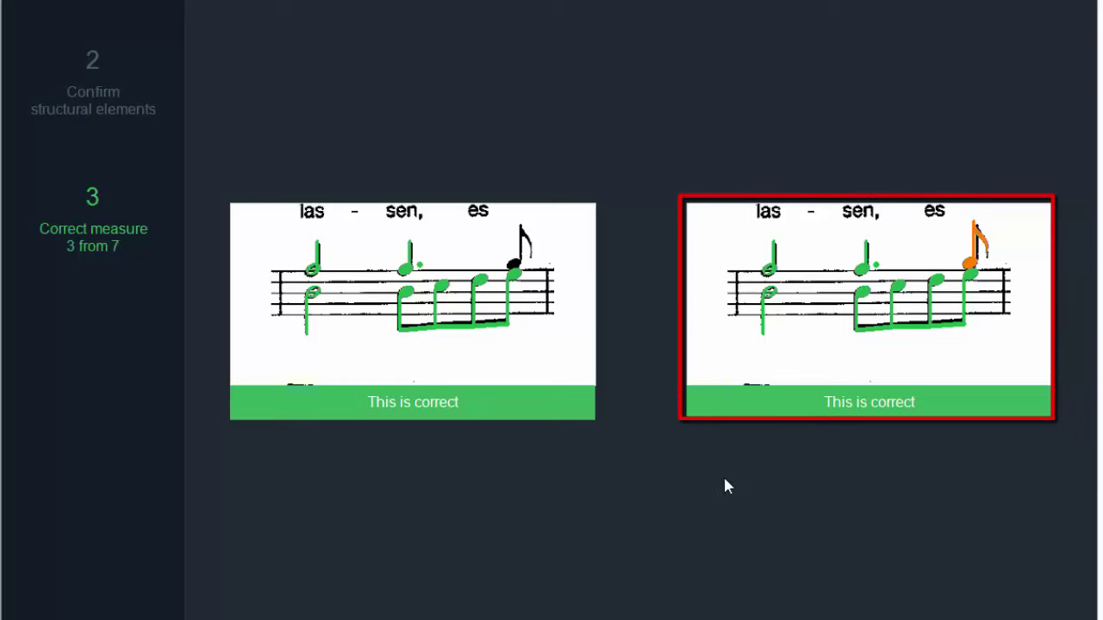
left_click(804, 403)
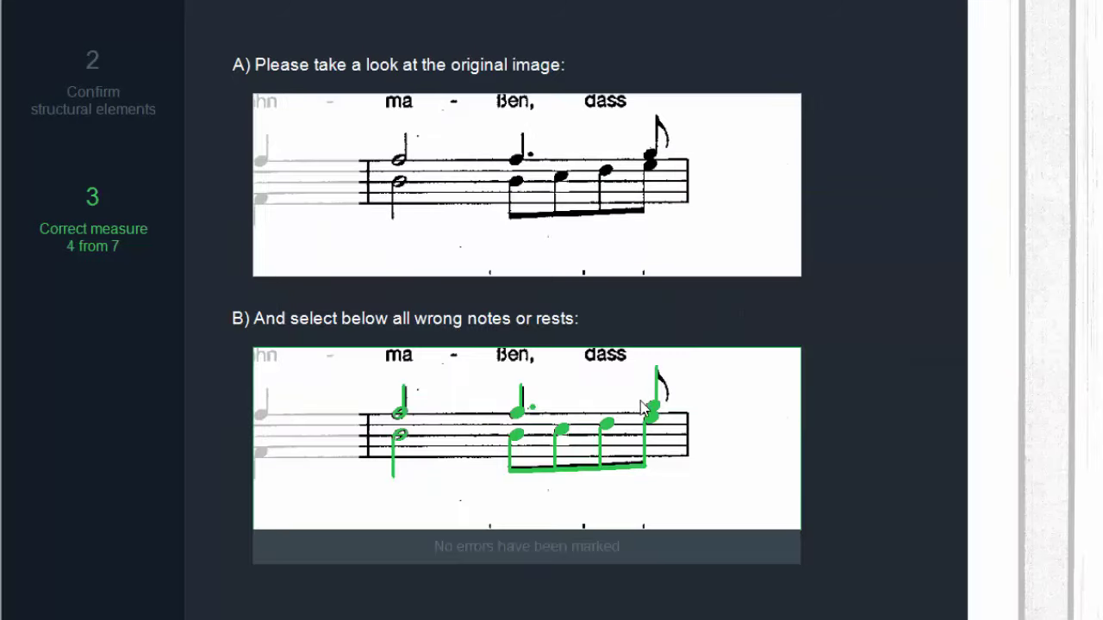
Correct the misread top eighth notes in measures 4 and 5.
left_click(698, 408)
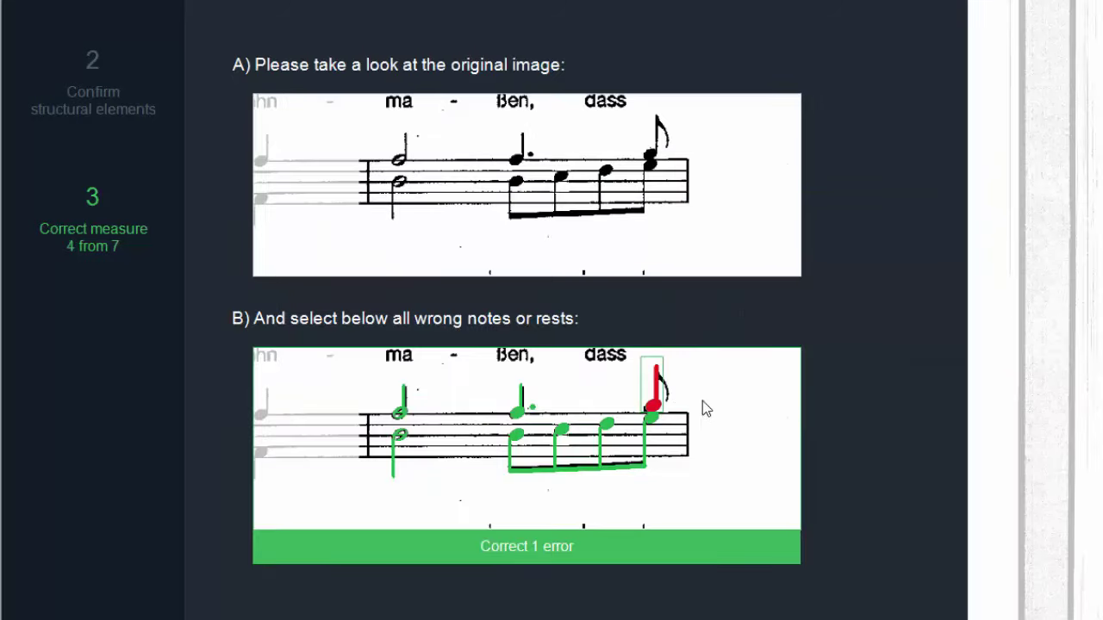
left_click(657, 540)
left_click(959, 407)
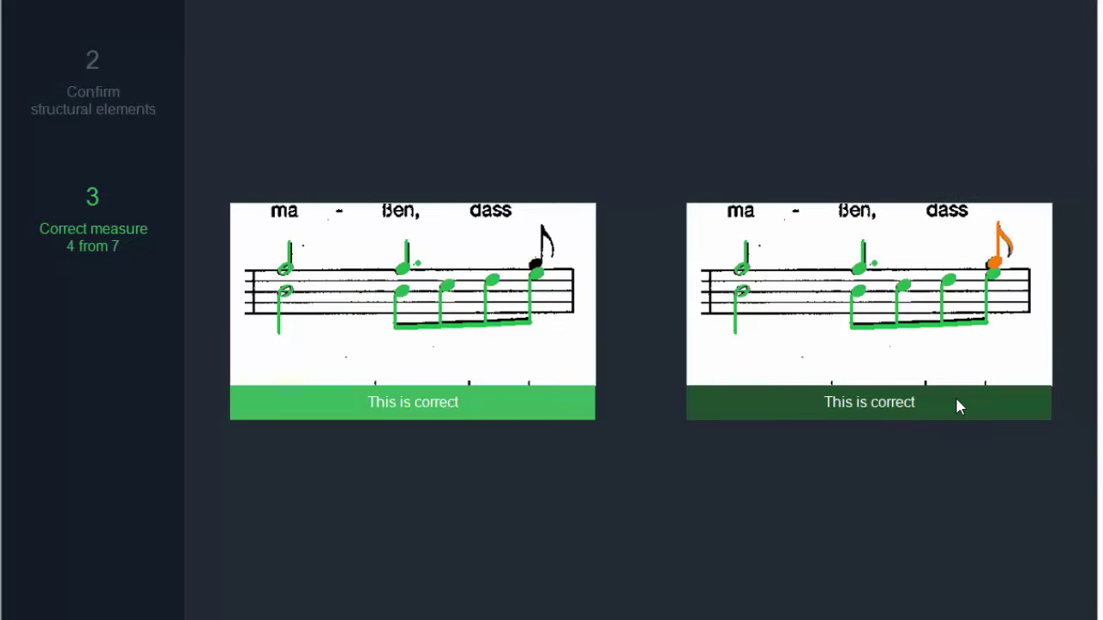
left_click(662, 412)
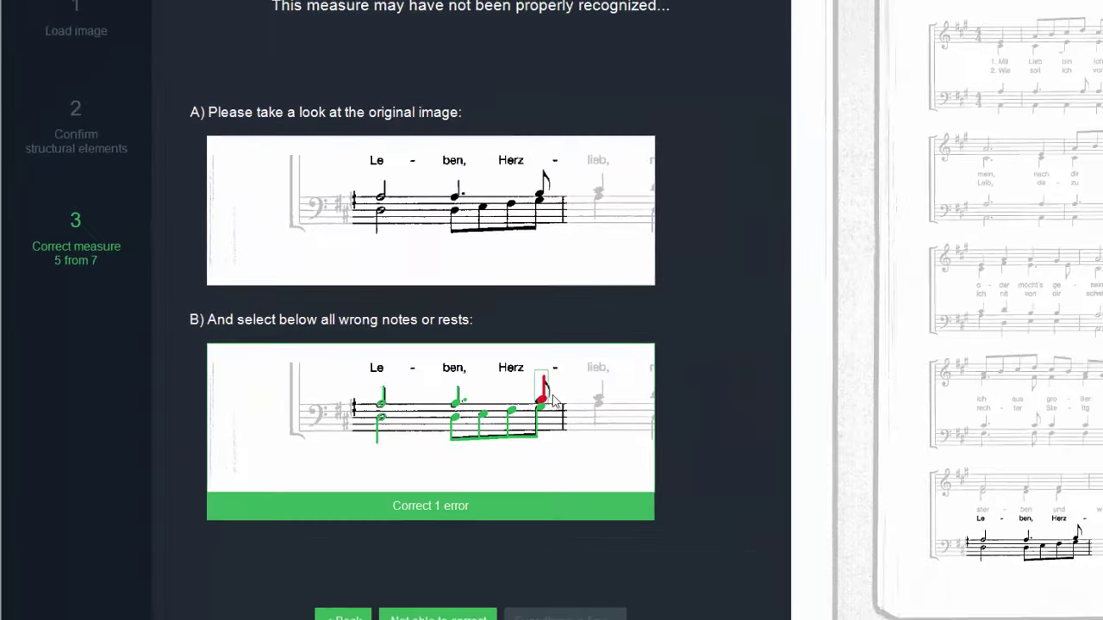
left_click(543, 503)
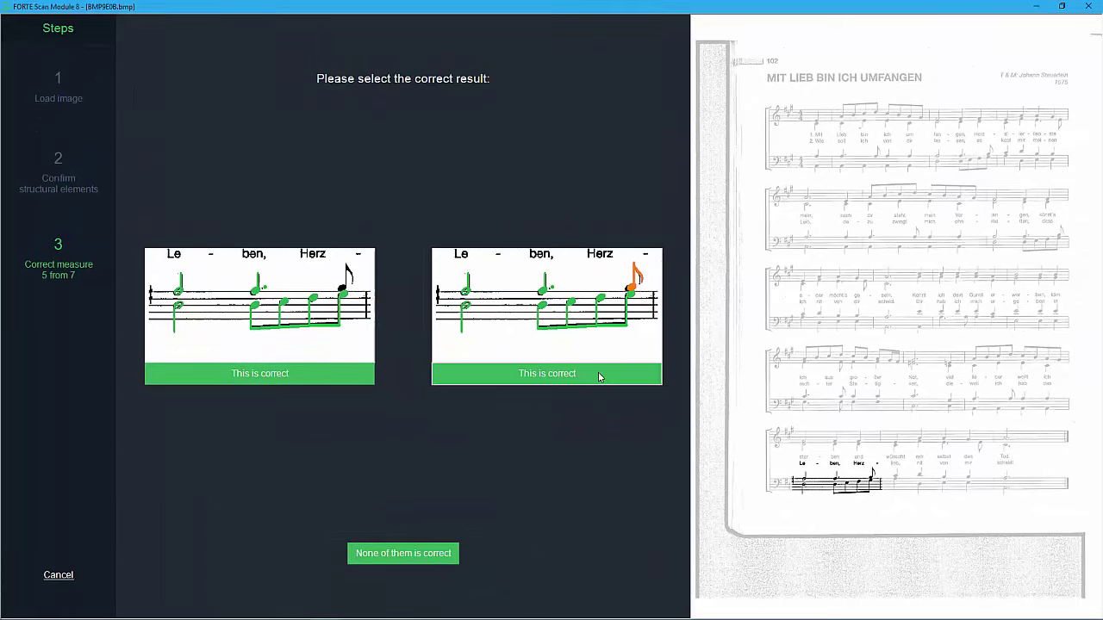
left_click(598, 373)
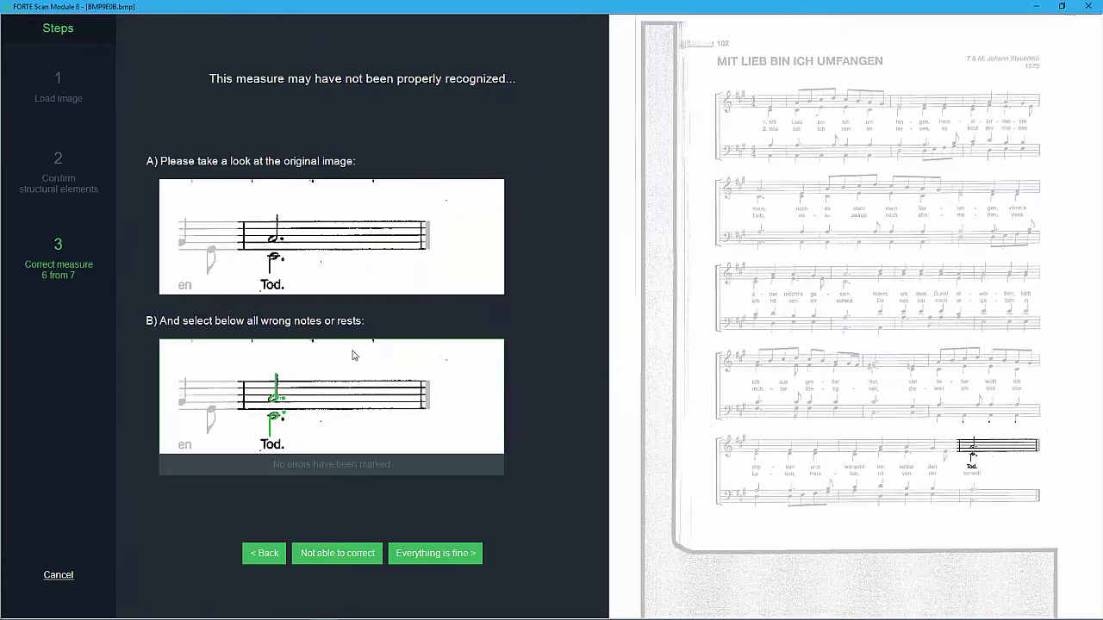
Accept measure 6 and open the recognised hymn in FORTE.
left_click(437, 556)
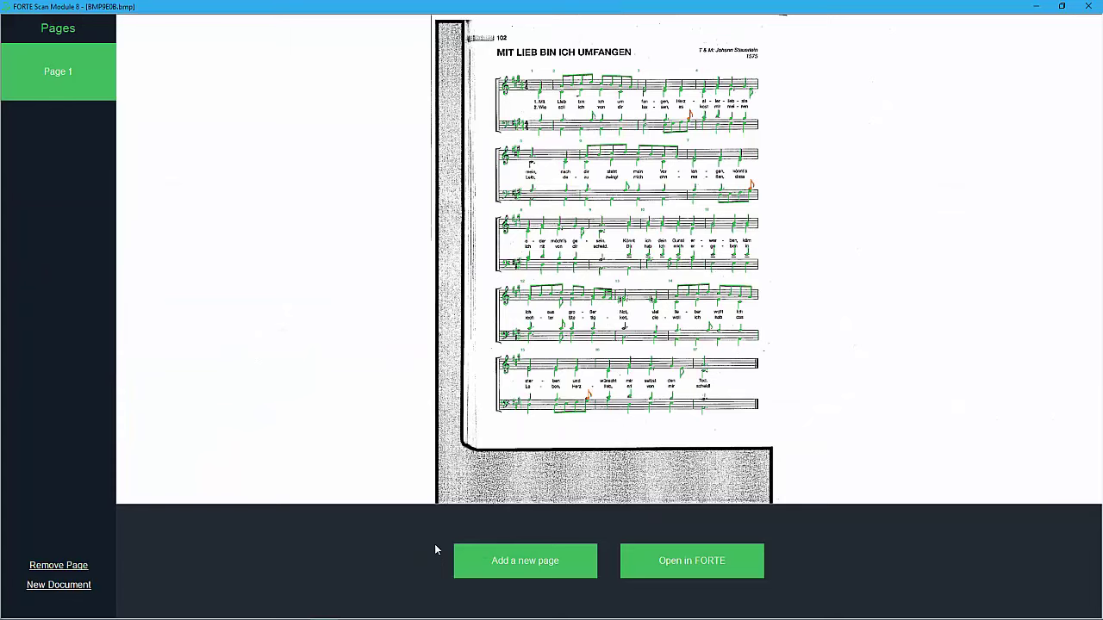
left_click(661, 558)
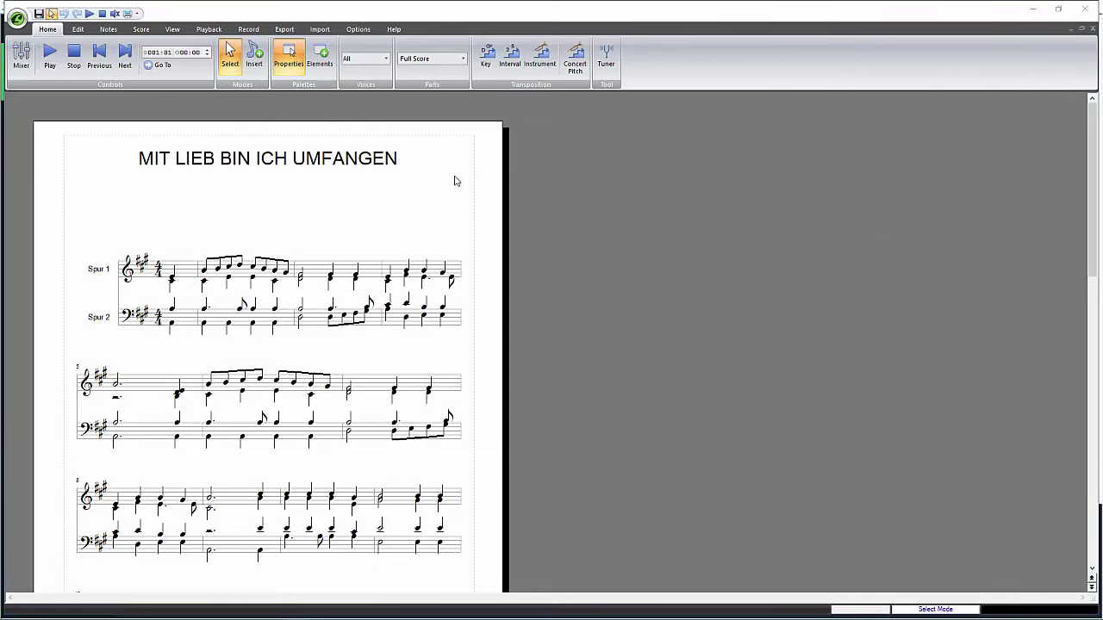
Zoom in and move the measure-3 half note into voice 2.
left_click(172, 29)
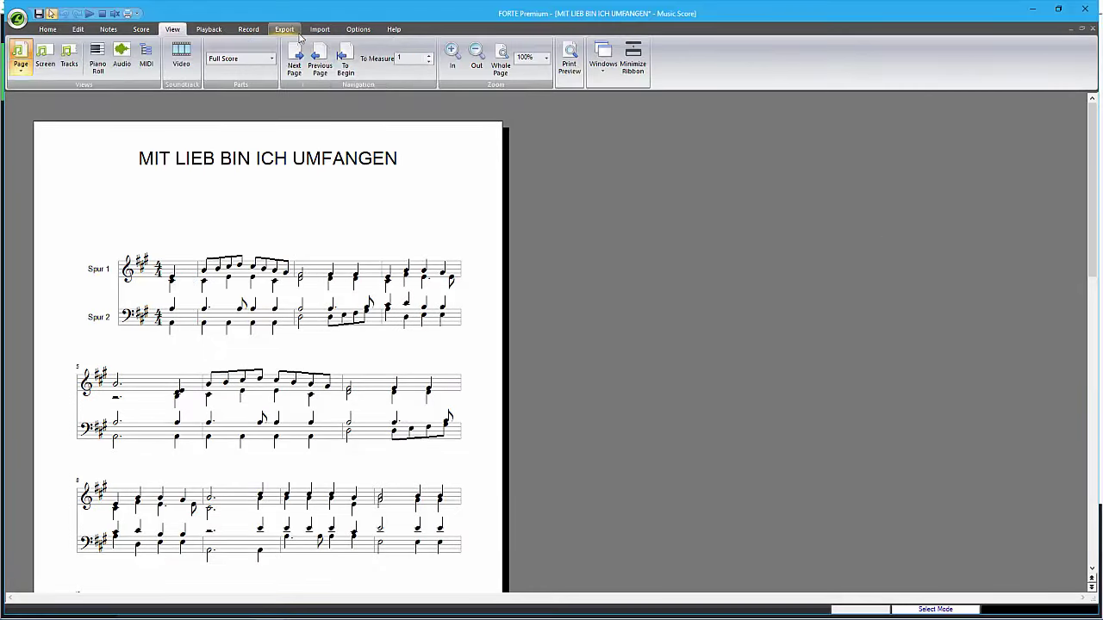
left_click(454, 62)
scroll(475, 178, "down", 3)
left_click(558, 182)
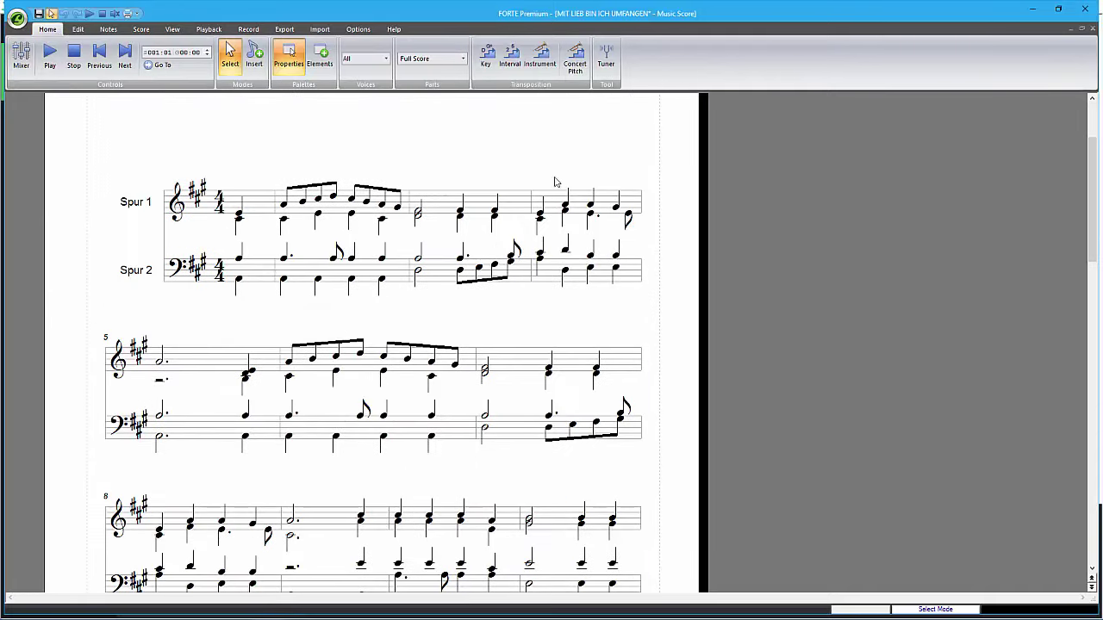
left_click(420, 213)
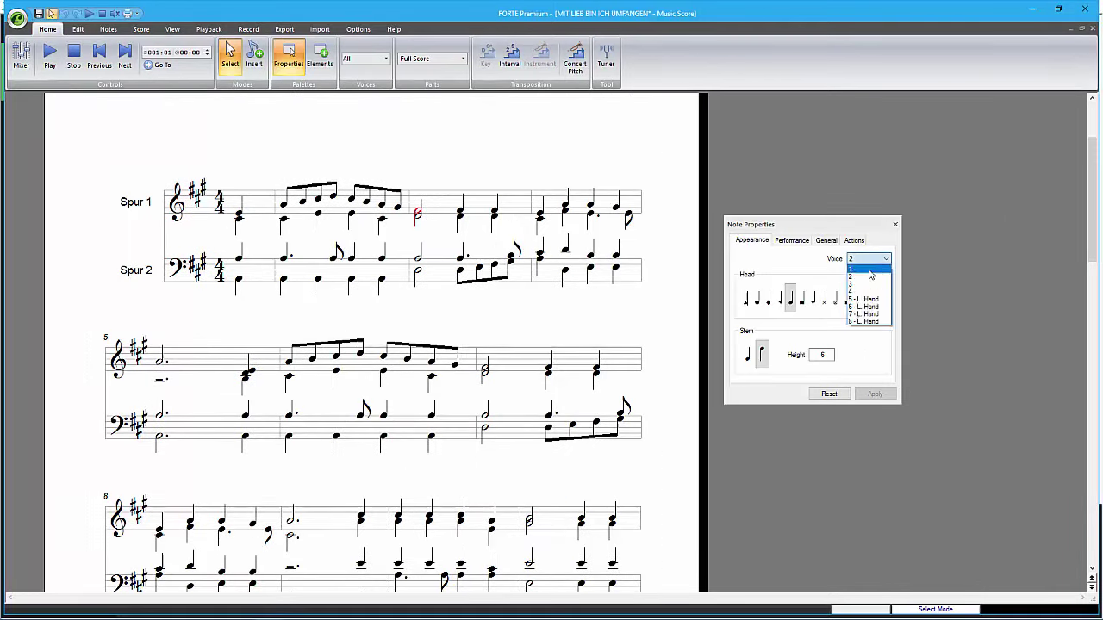
left_click(869, 259)
left_click(862, 272)
left_click(875, 394)
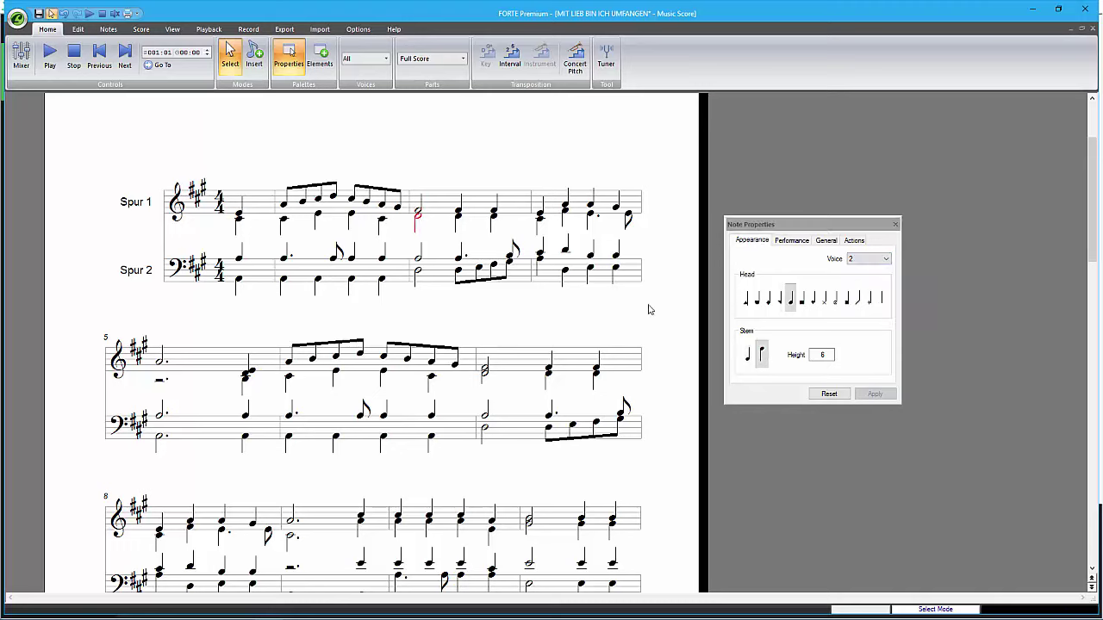
Insert a new voice-2 lower note in measure 5 and select it.
key("Insert")
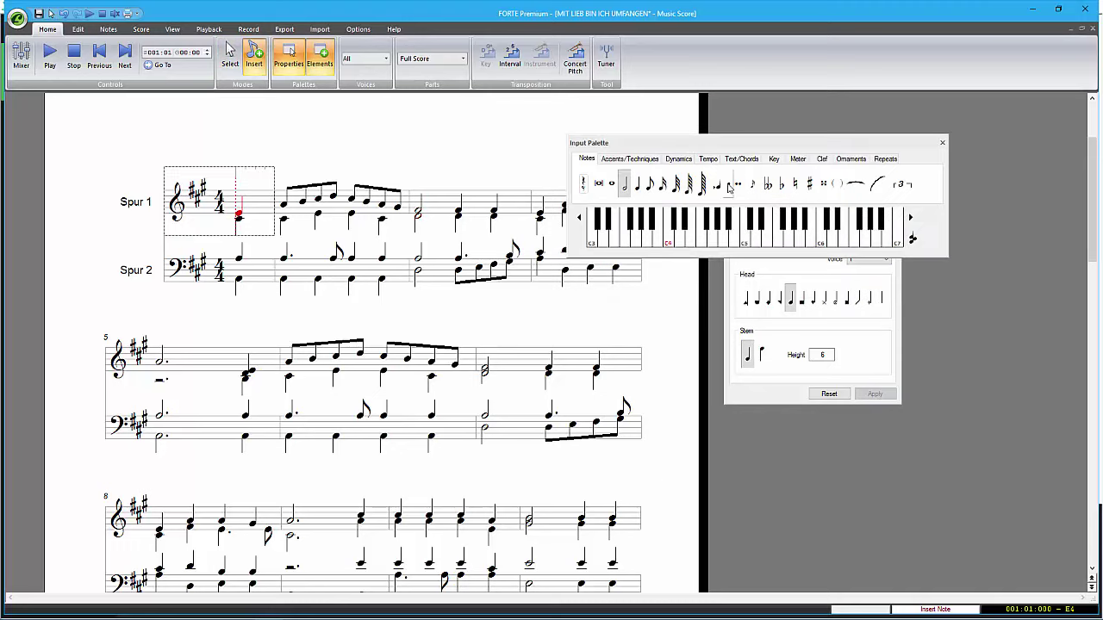
left_click(365, 58)
left_click(361, 101)
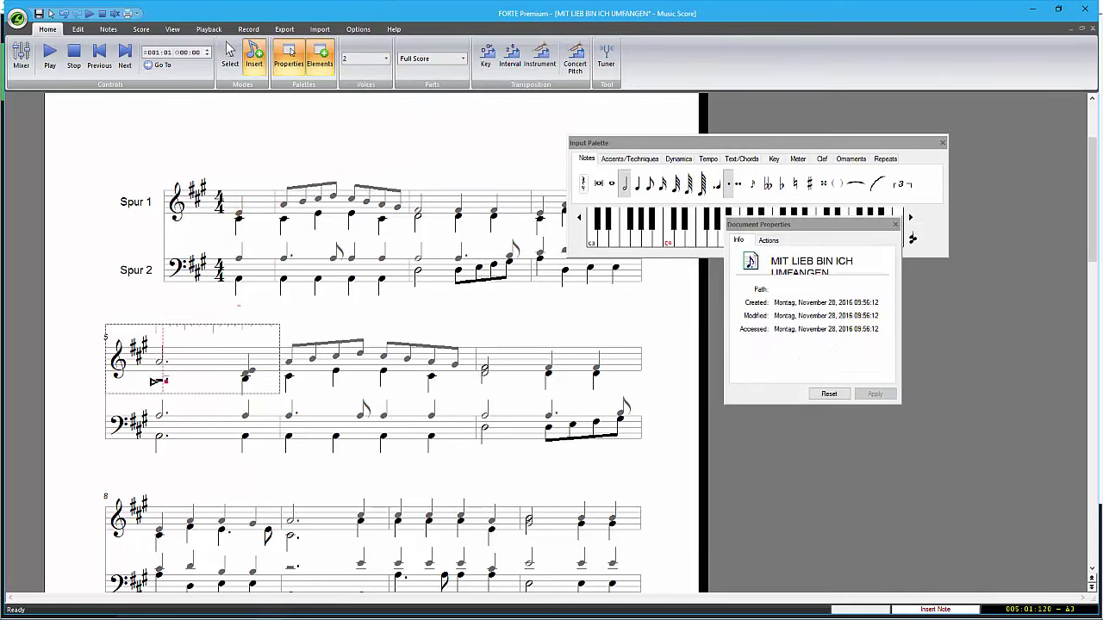
key("Escape")
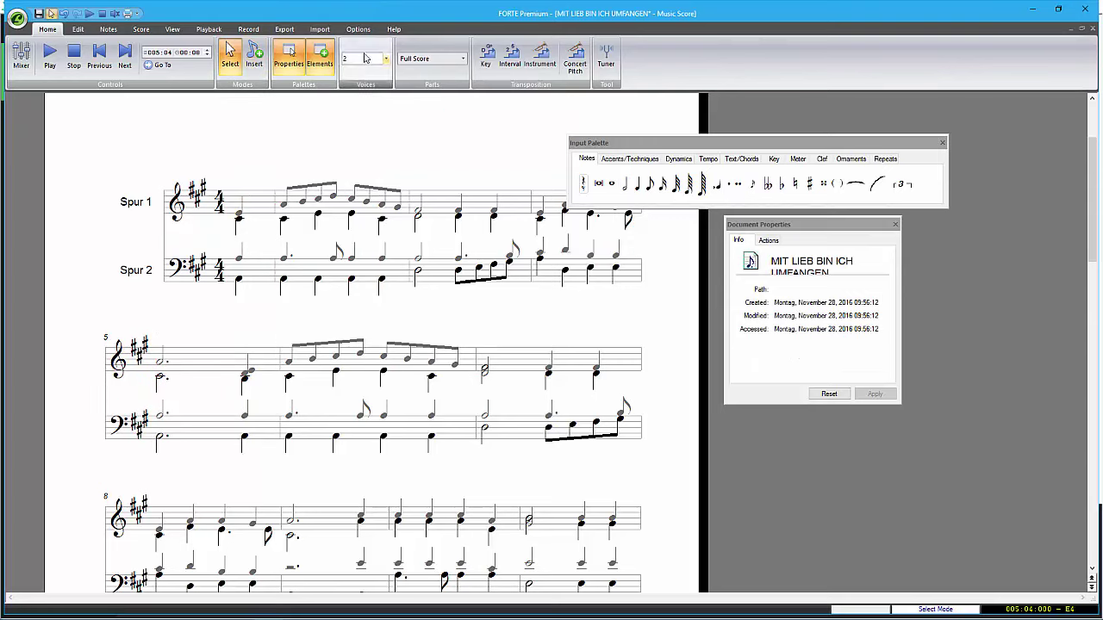
left_click(251, 379)
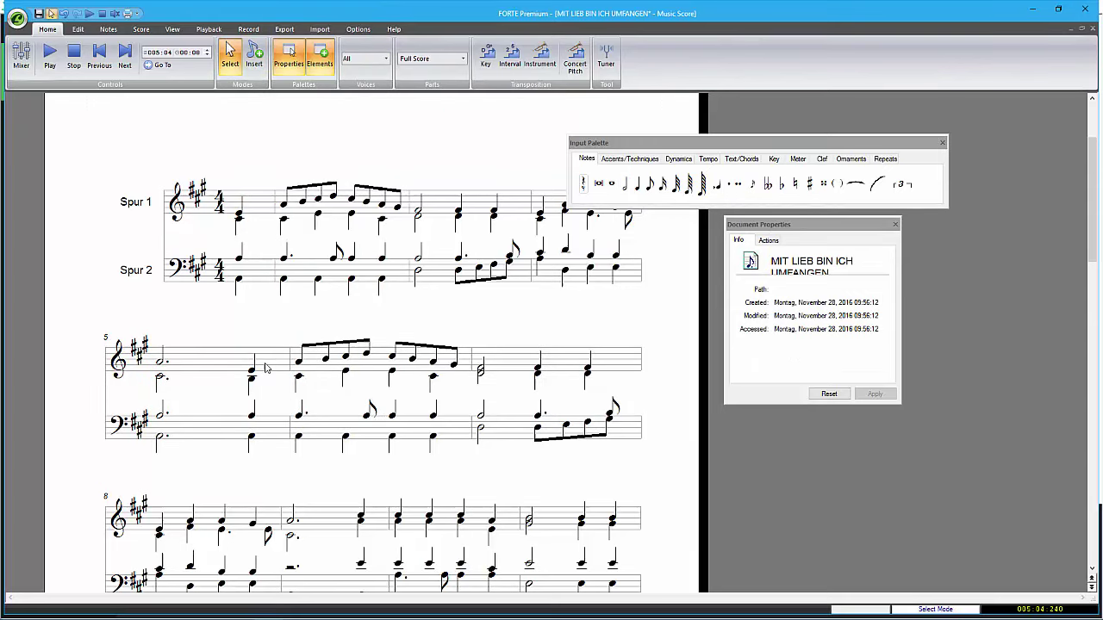
left_click(251, 382)
Assign the measure-6 half note to voice 1.
left_click(480, 369)
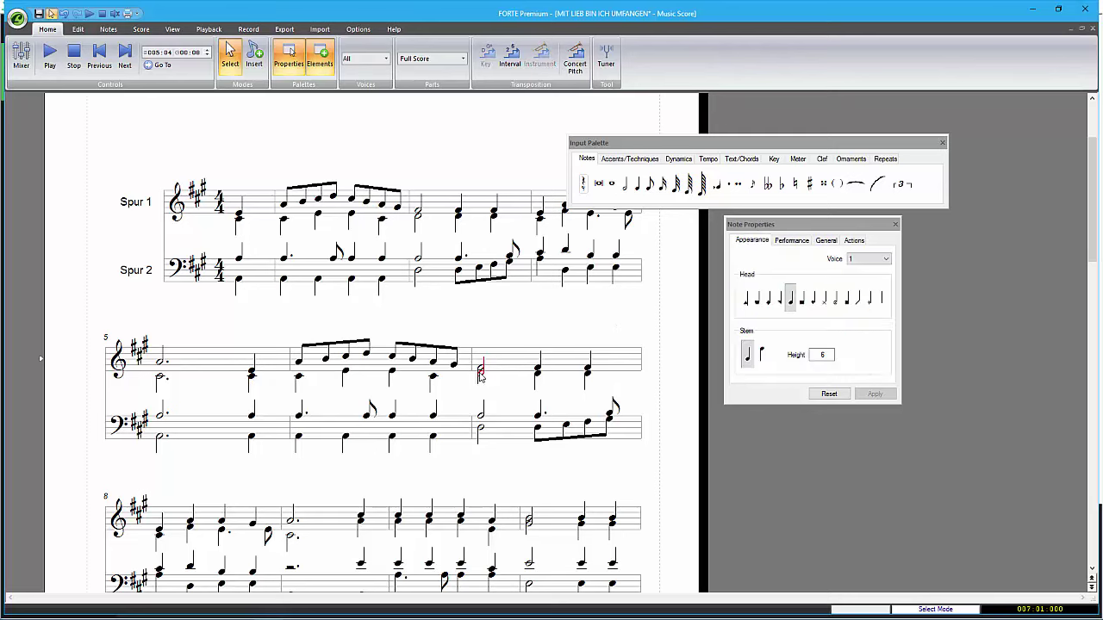
left_click(869, 259)
left_click(482, 372)
left_click(869, 258)
left_click(862, 266)
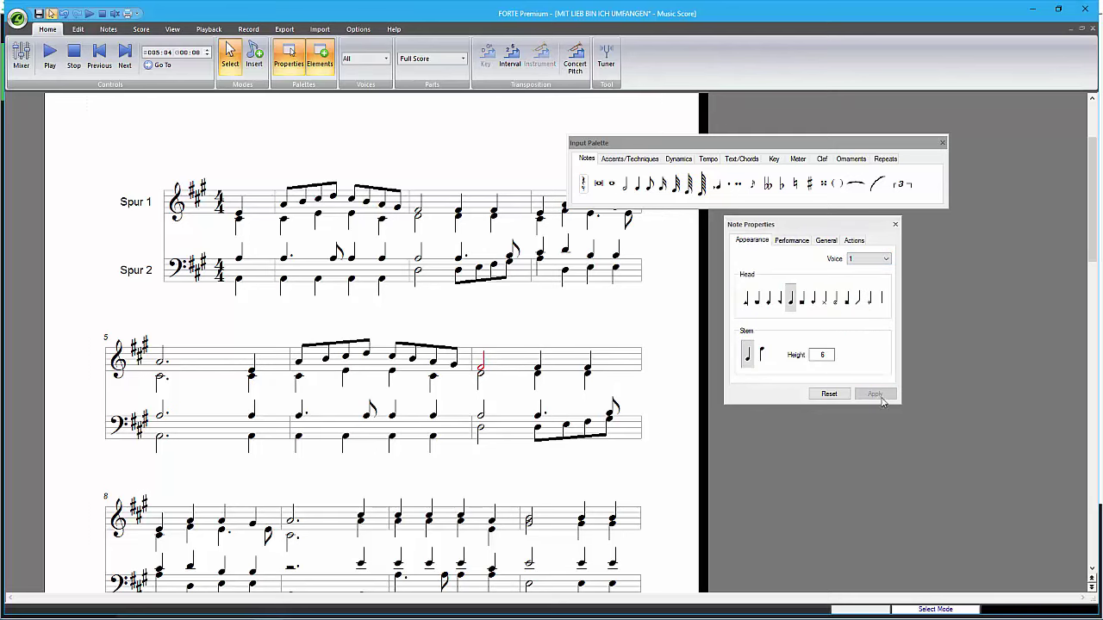
Choose a dotted half note as the input duration.
scroll(229, 480, "down", 3)
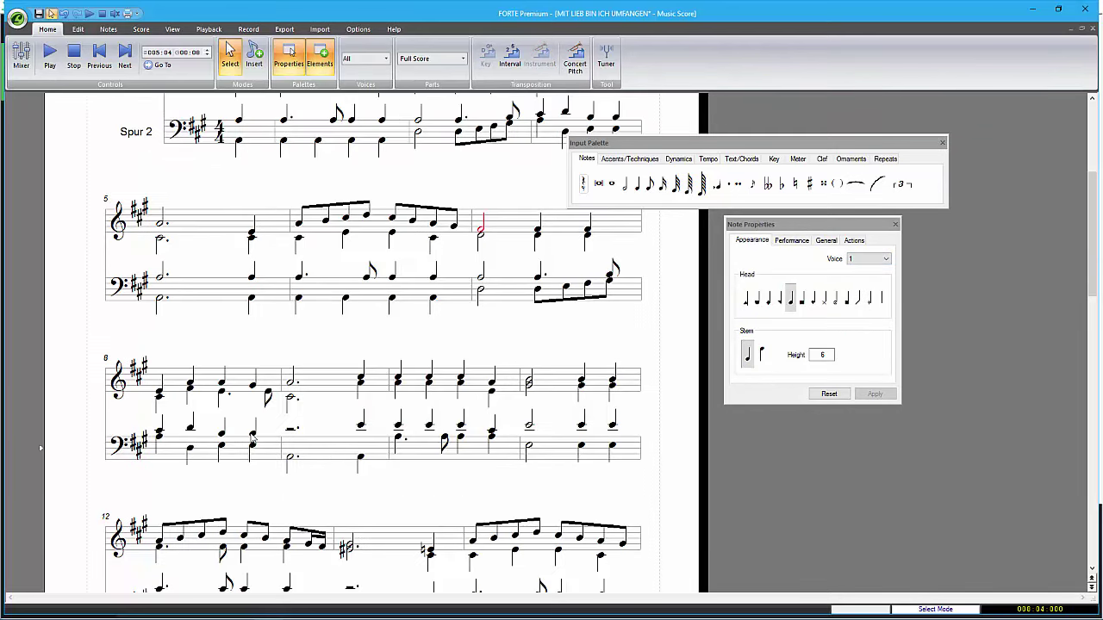
left_click(624, 183)
left_click(728, 184)
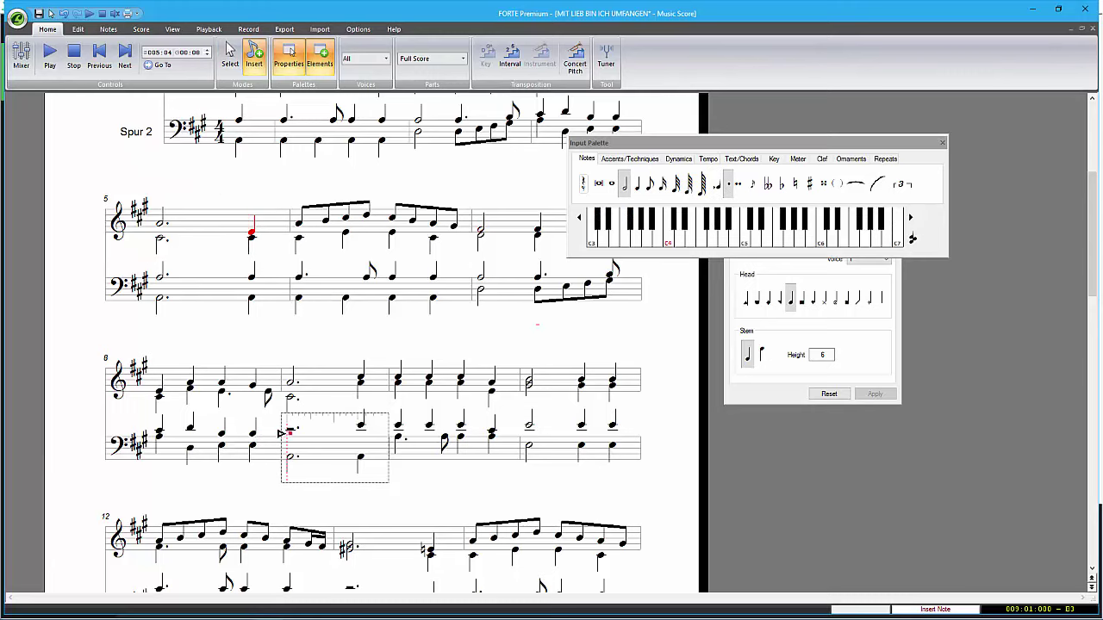